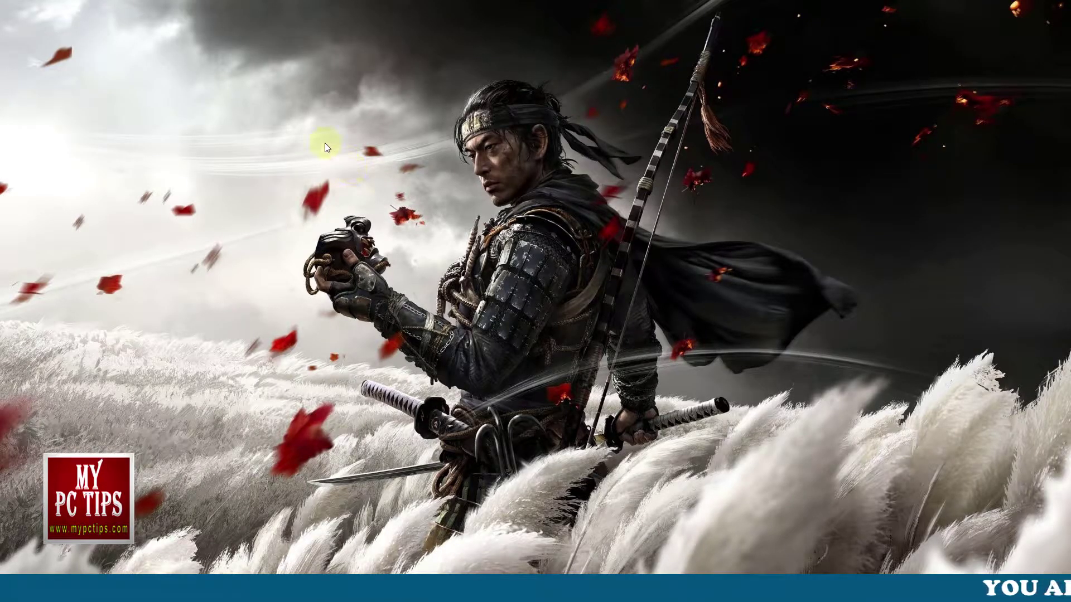
- Resume the paused game and walk through the hallway and pool room to check how the camera responds to the mouse
click(185, 115)
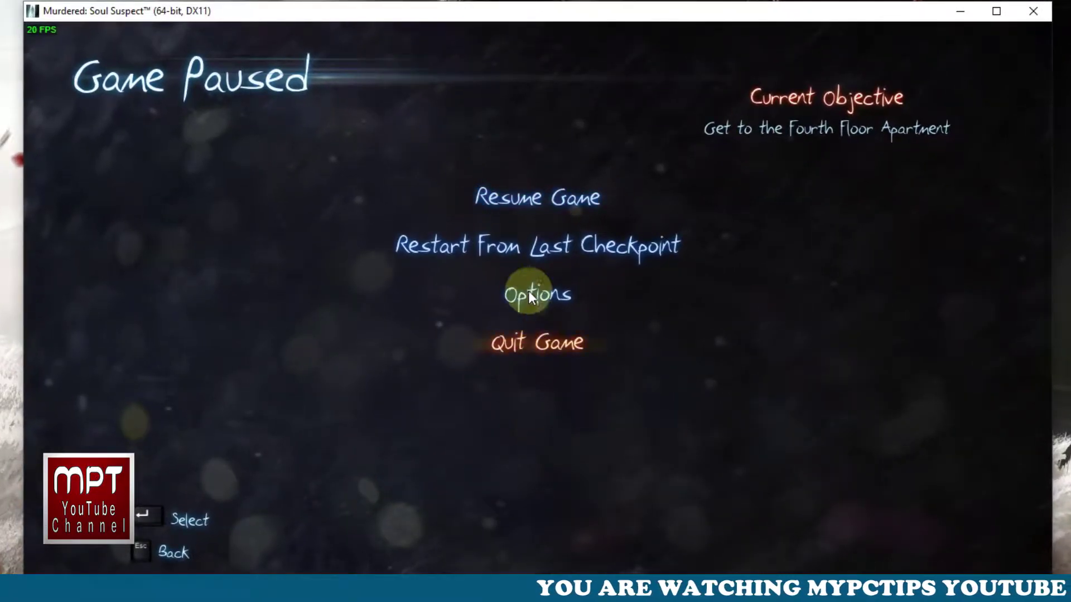
click(523, 207)
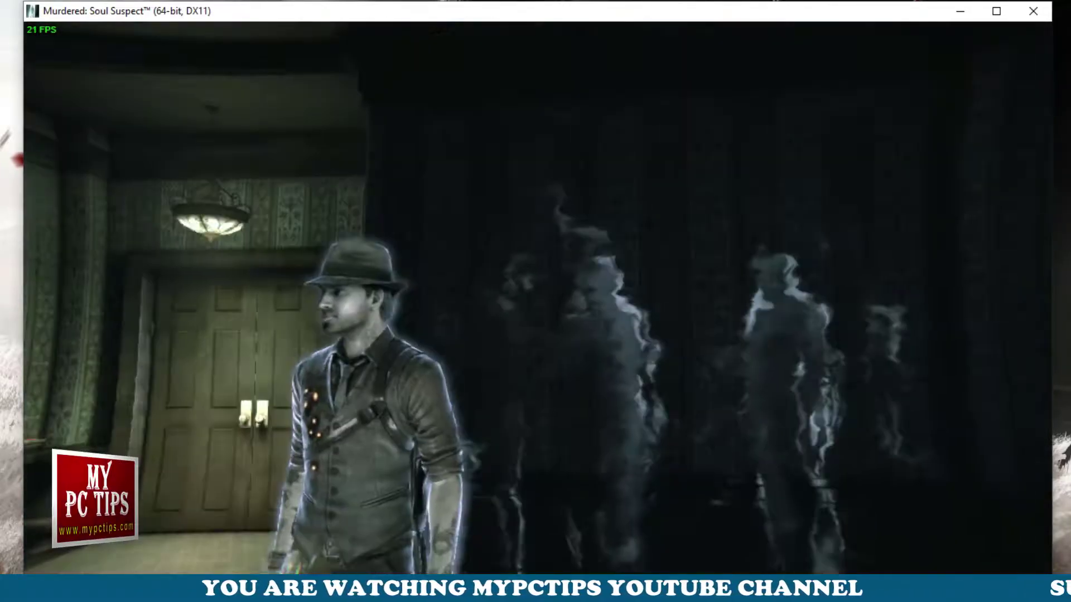
key(w)
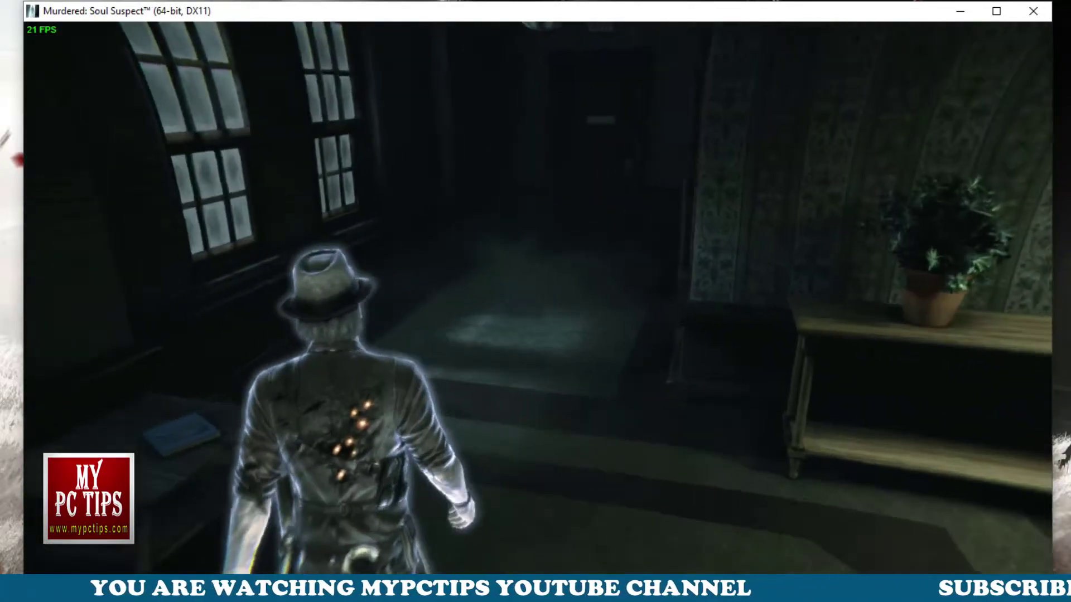
key(w)
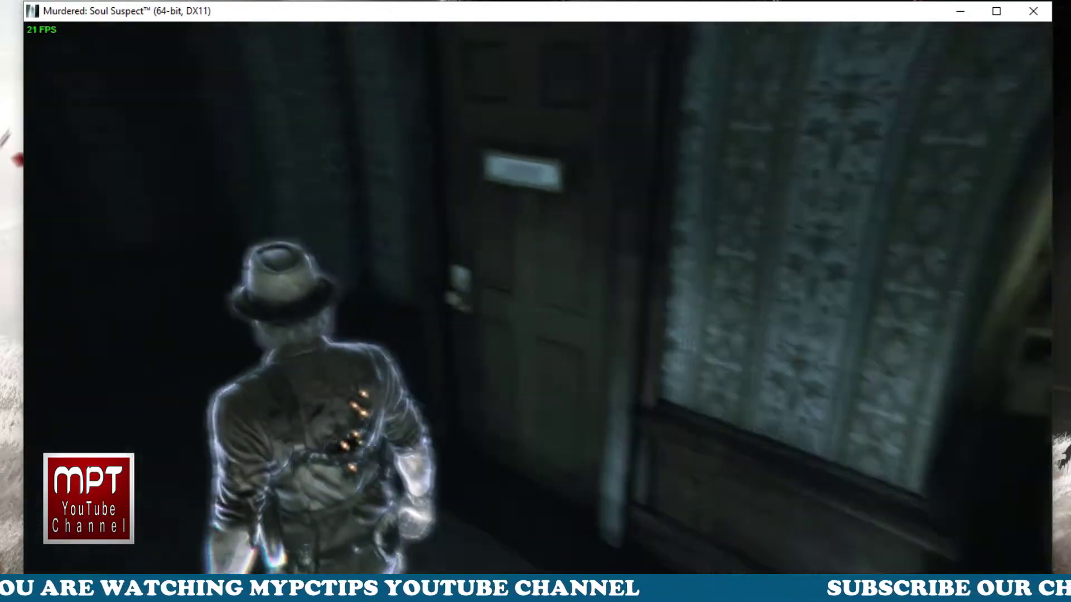
key(w)
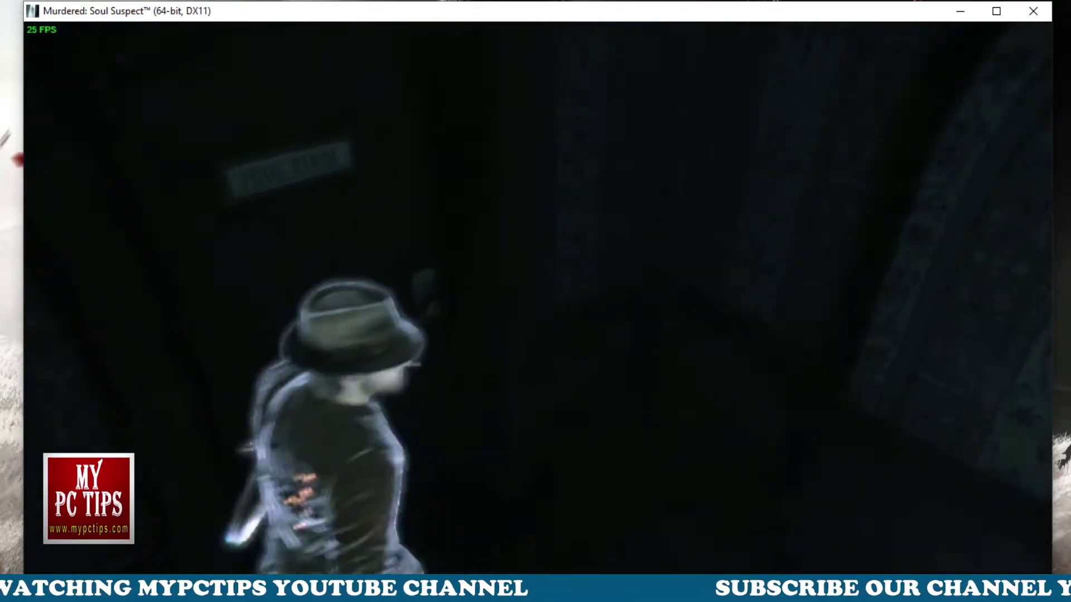
key(w)
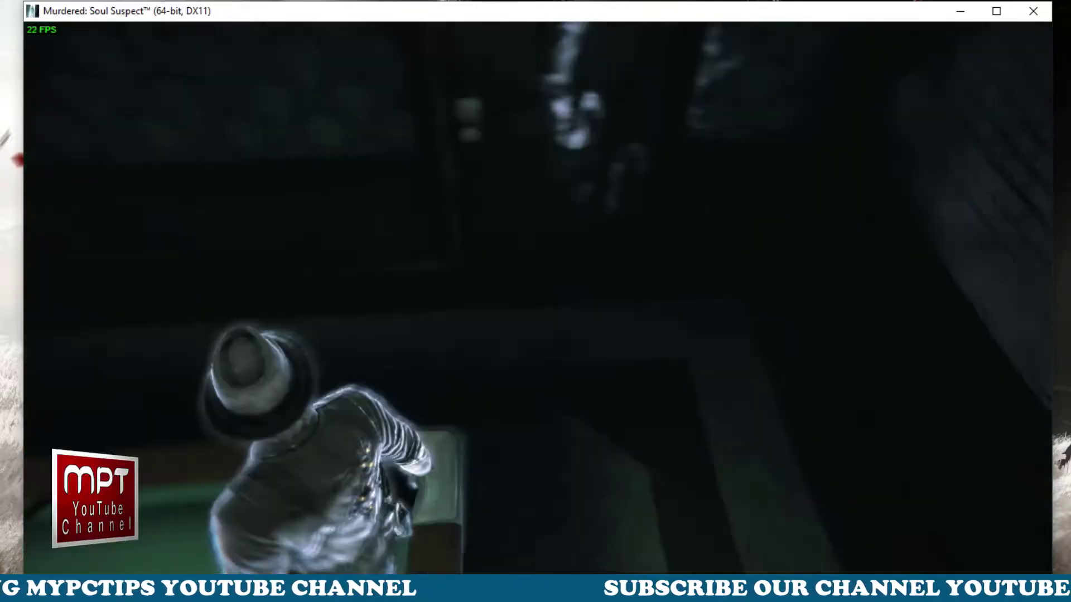
key(w)
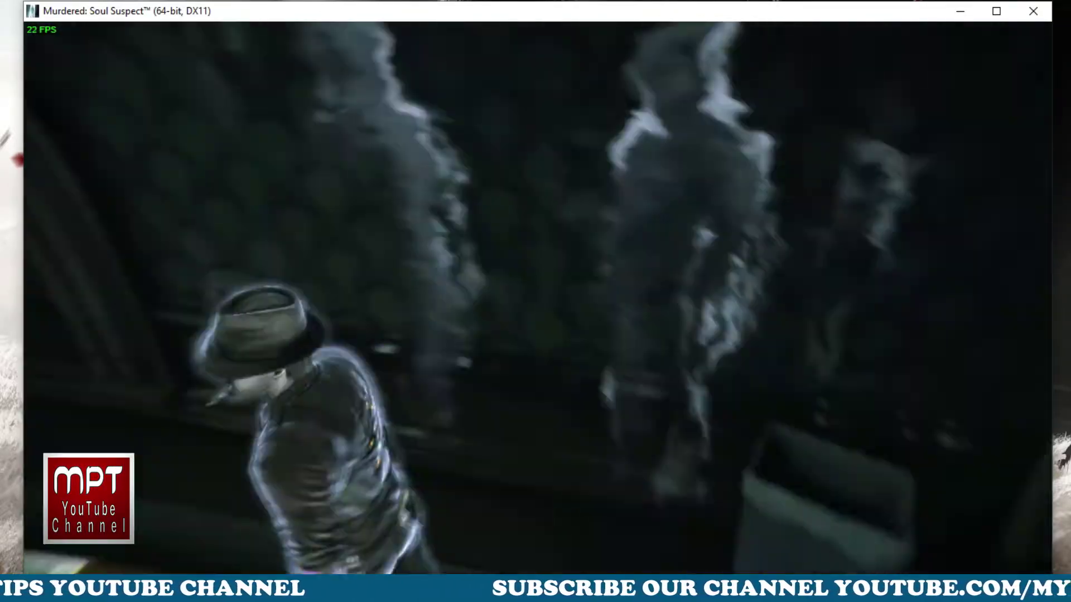
key(w)
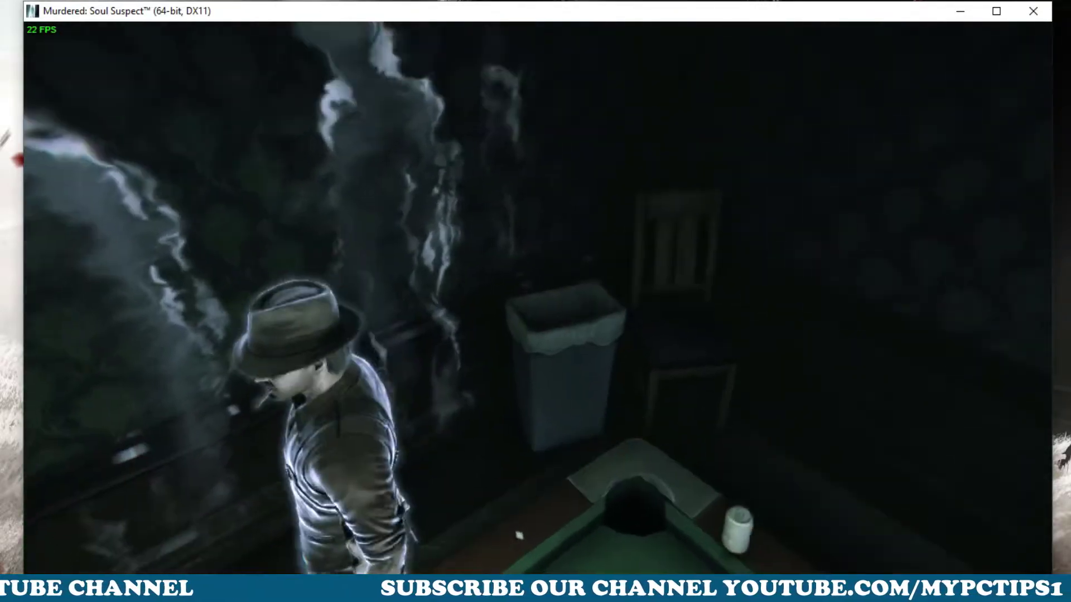
key(w)
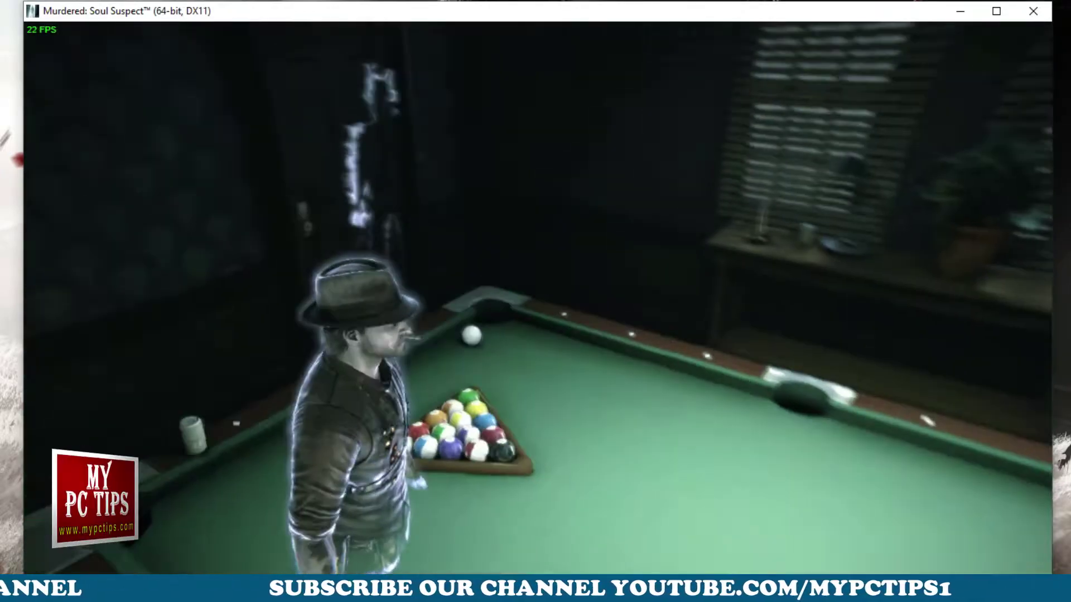
key(w)
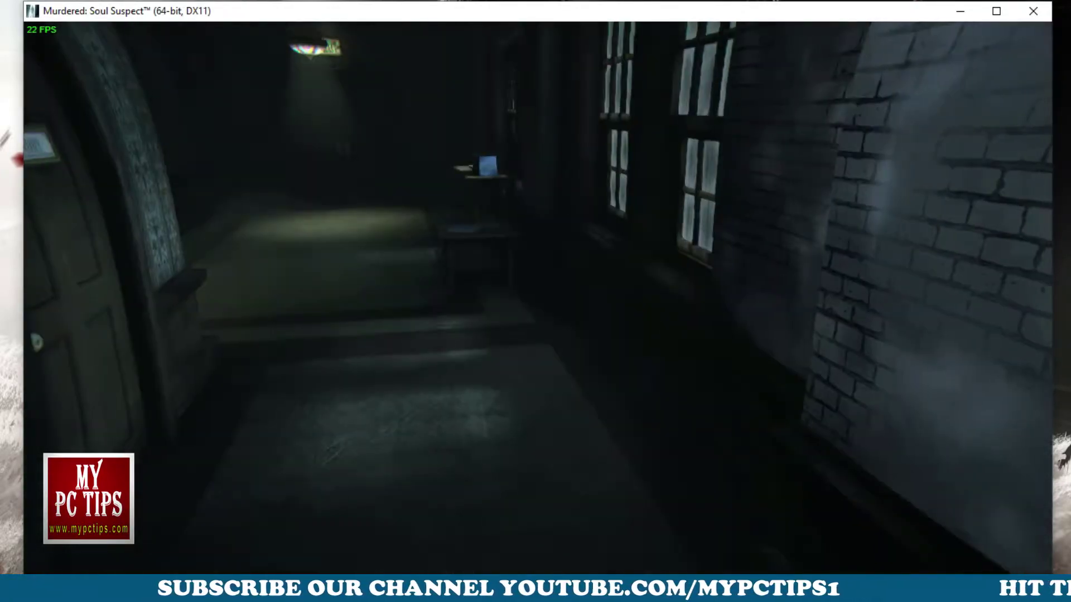
key(w)
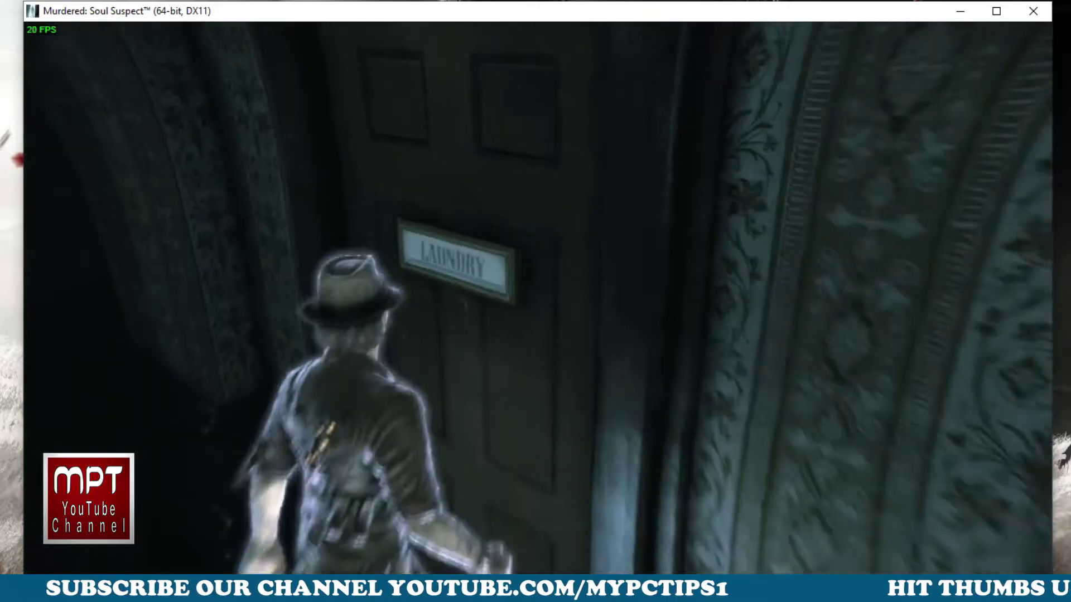
key(w)
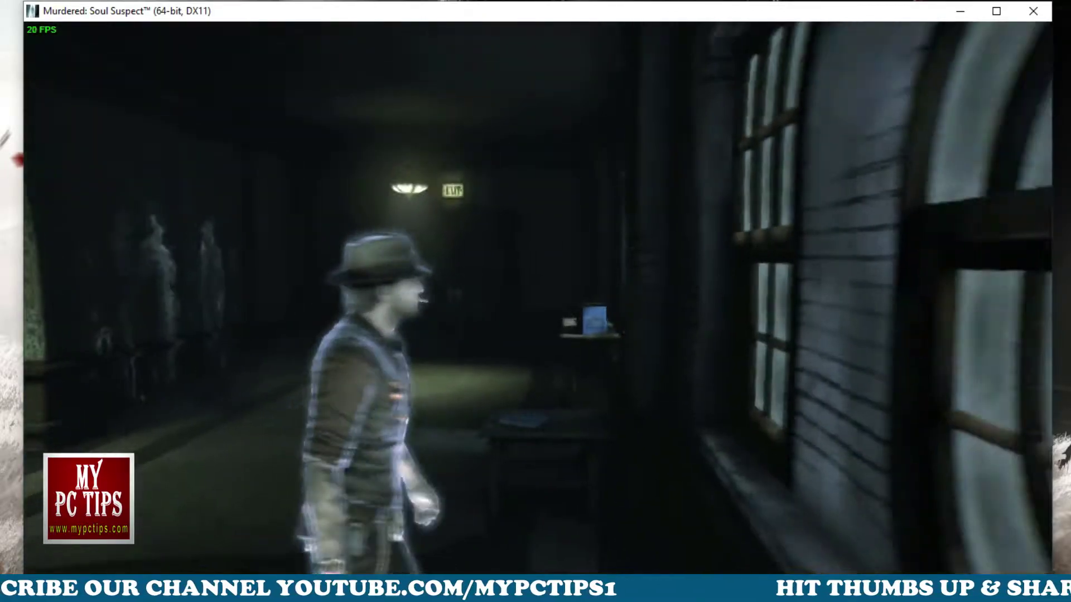
key(w)
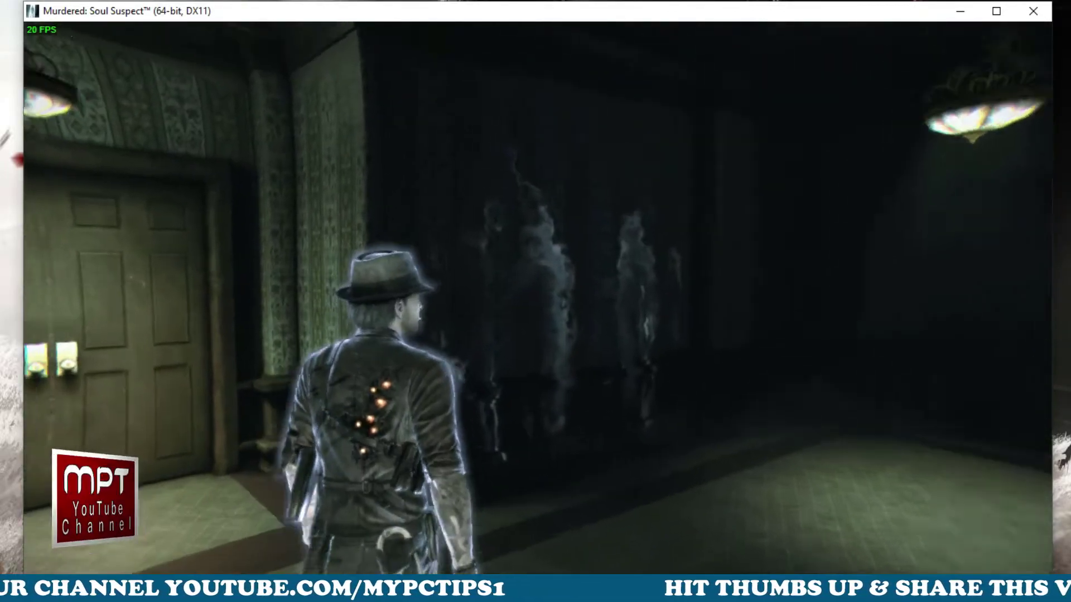
key(w)
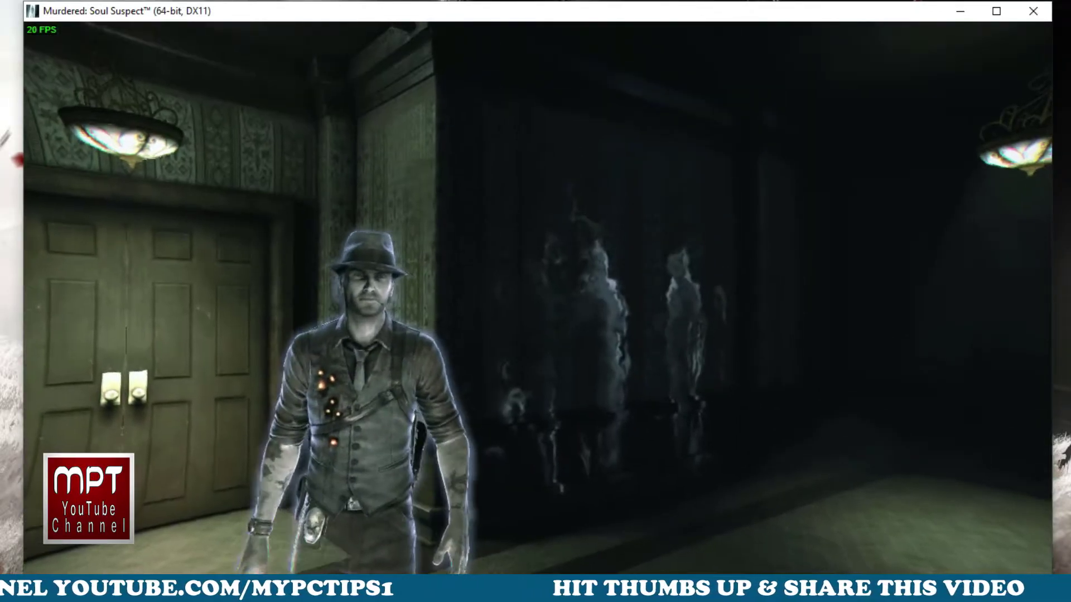
- Pause the game, set the mouse Sensitivity to Low in the Game Options and confirm the change
key(Escape)
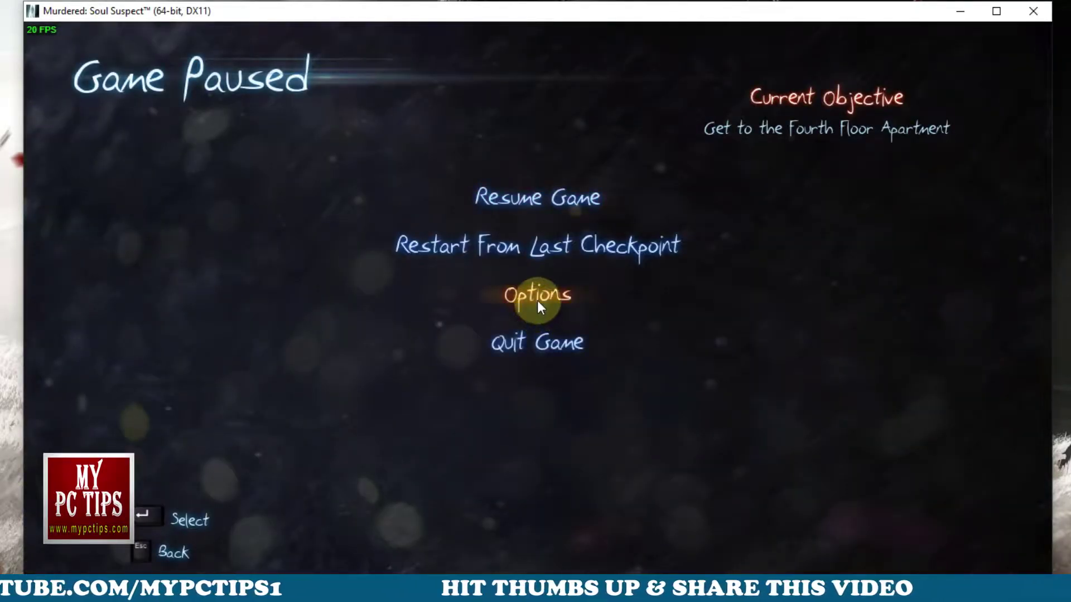
click(537, 300)
click(537, 390)
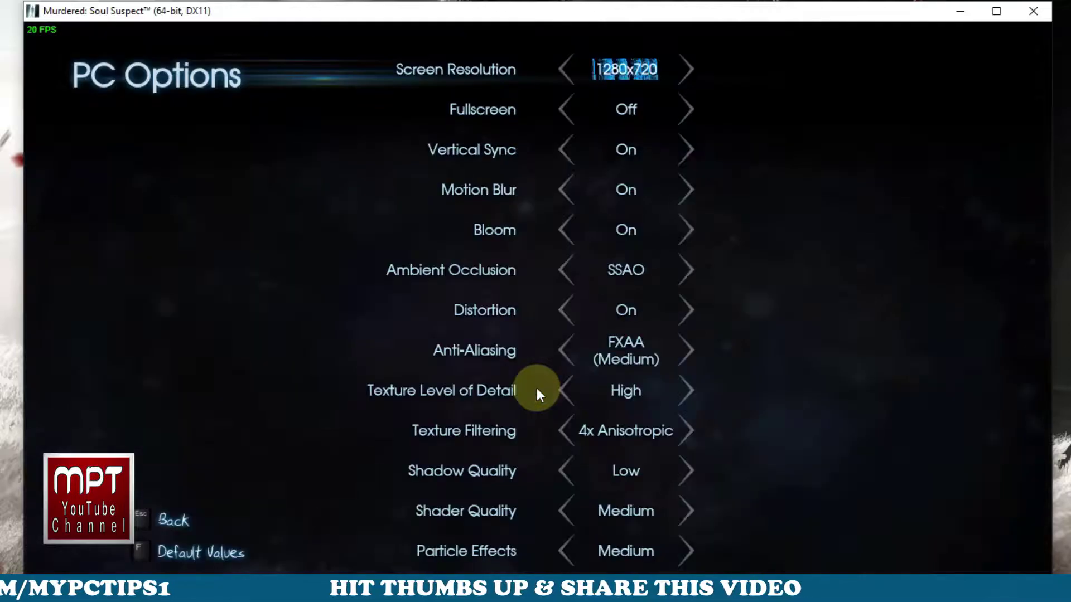
key(Escape)
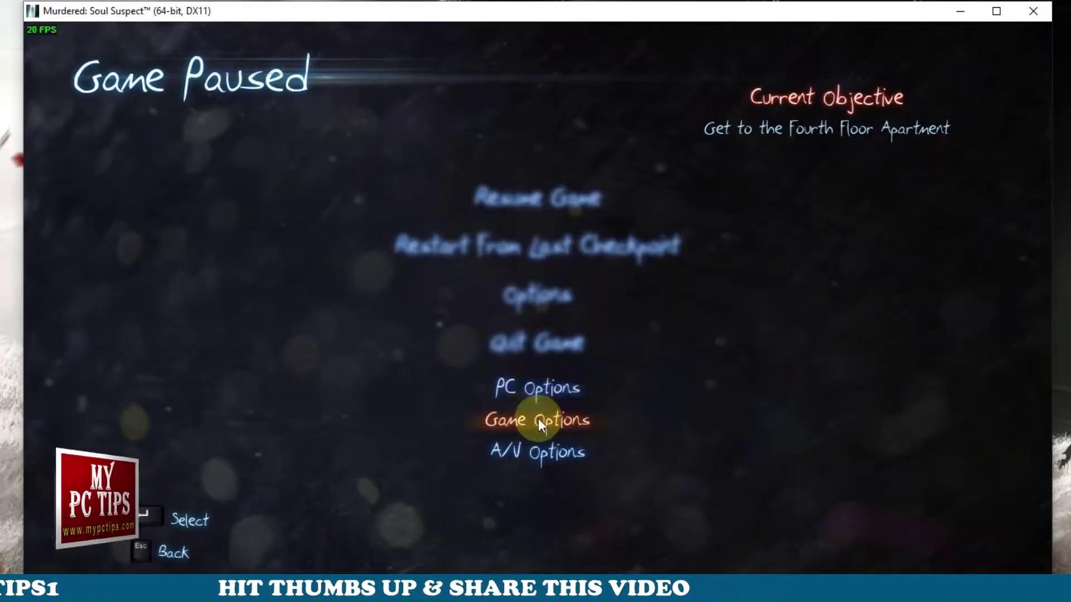
click(538, 419)
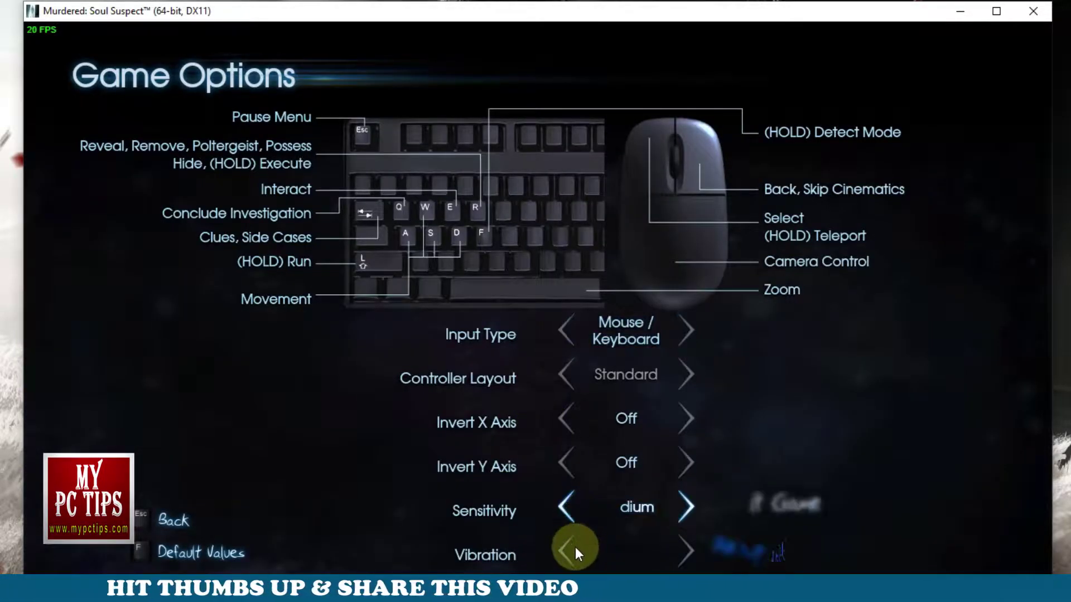
click(574, 511)
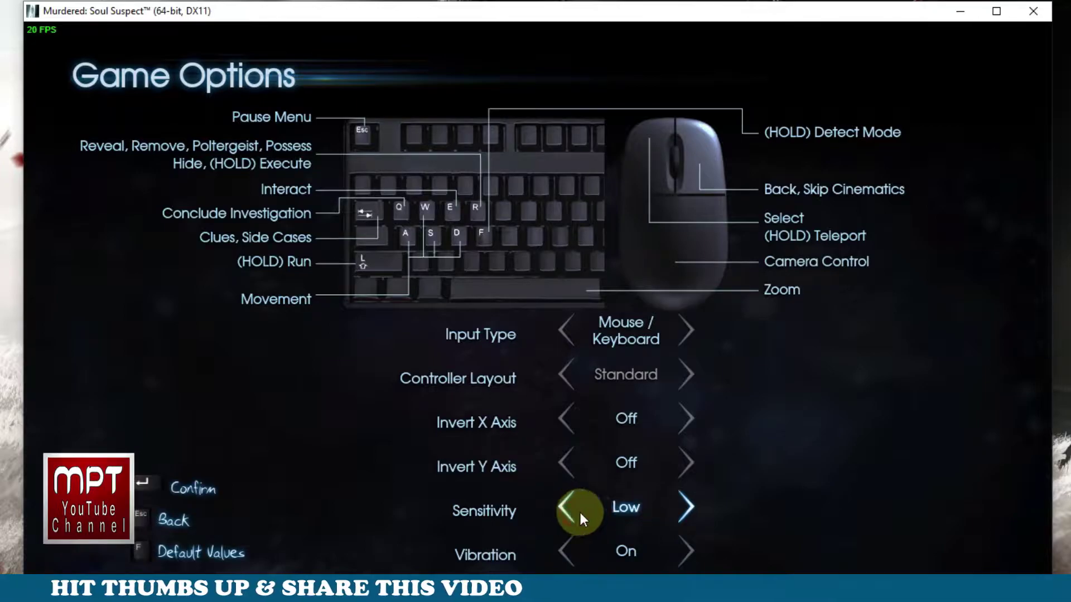
click(192, 485)
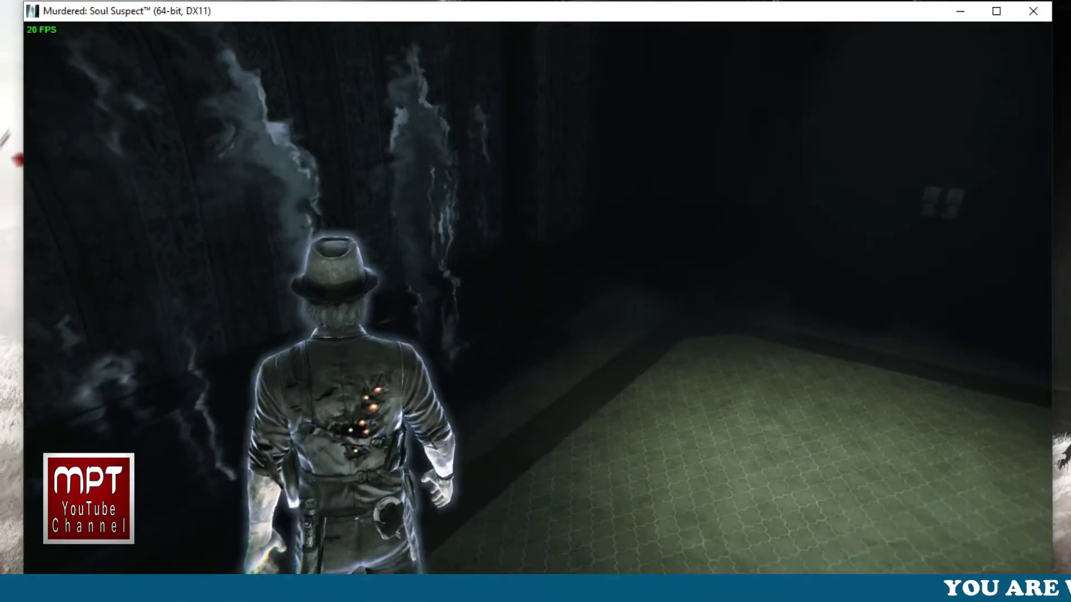
- Pause and quit to the main menu, then exit Murdered: Soul Suspect to the desktop, confirming both prompts
key(Escape)
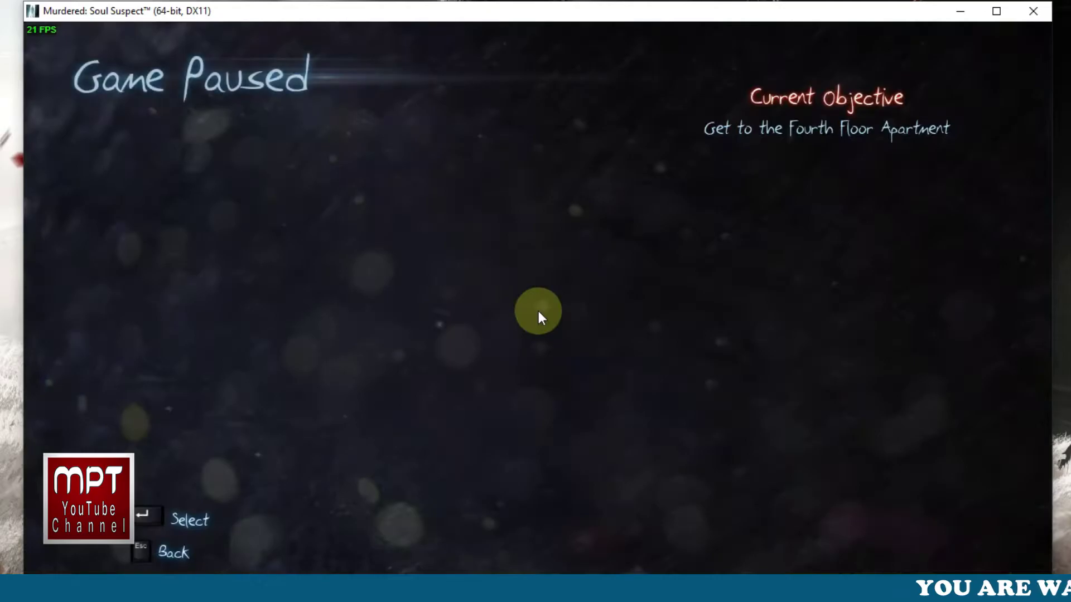
click(533, 340)
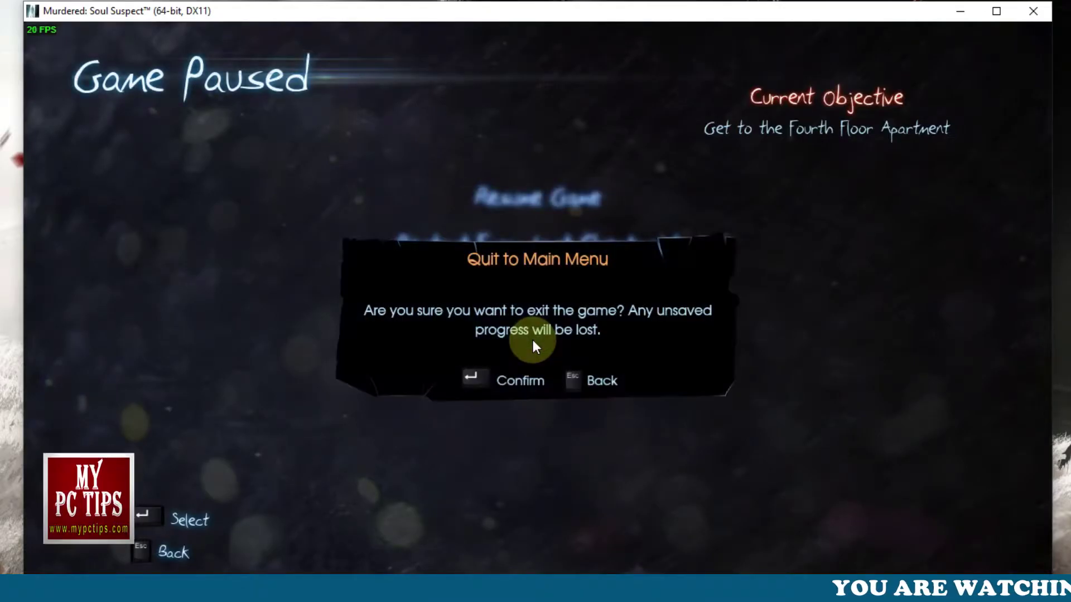
click(493, 370)
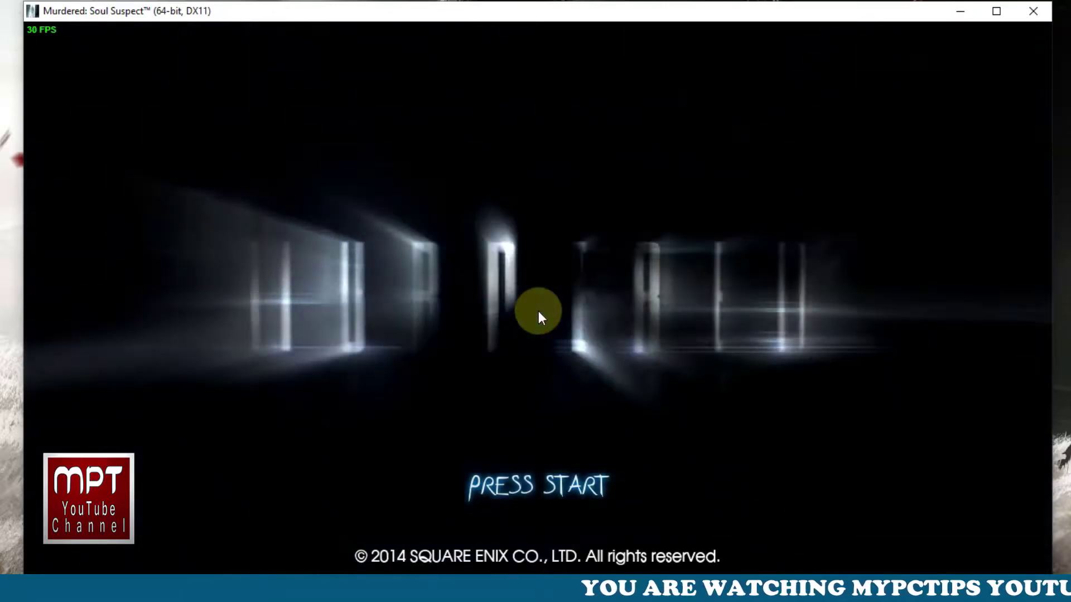
click(538, 310)
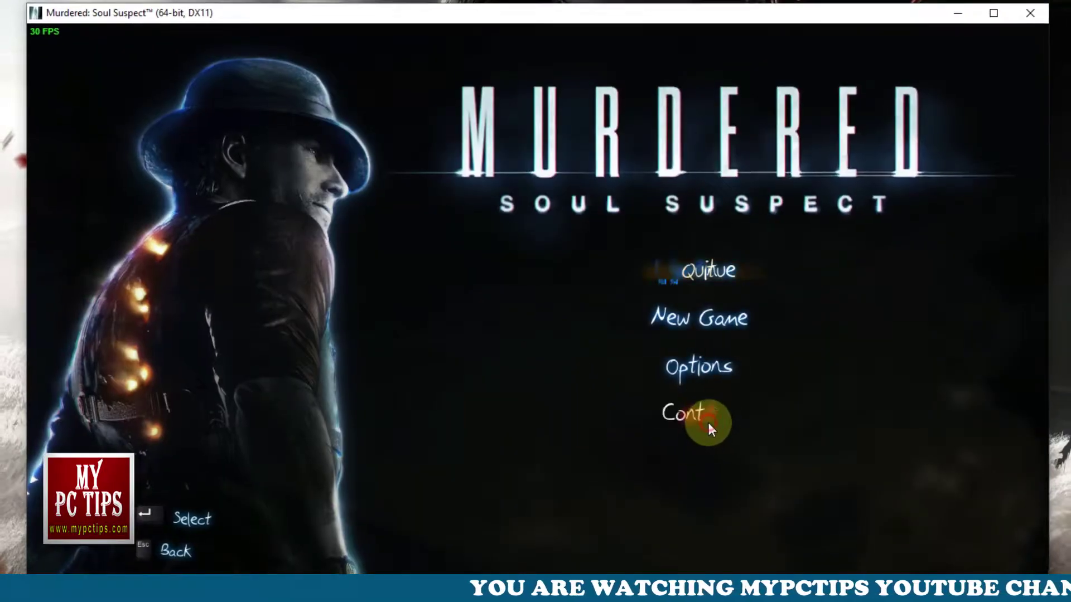
click(686, 412)
click(544, 370)
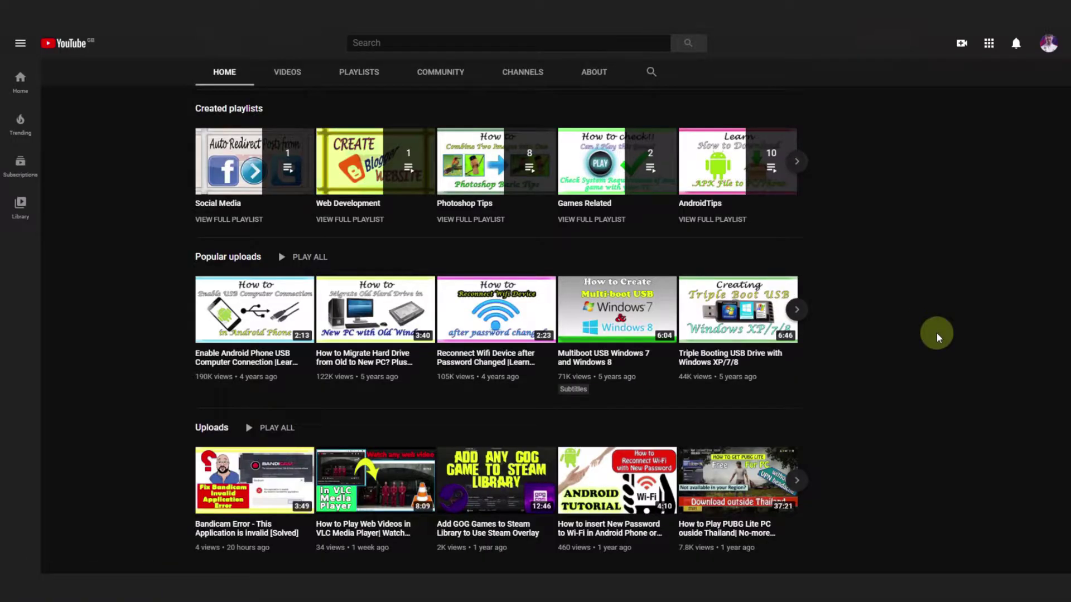
scroll(935, 333, up, 7)
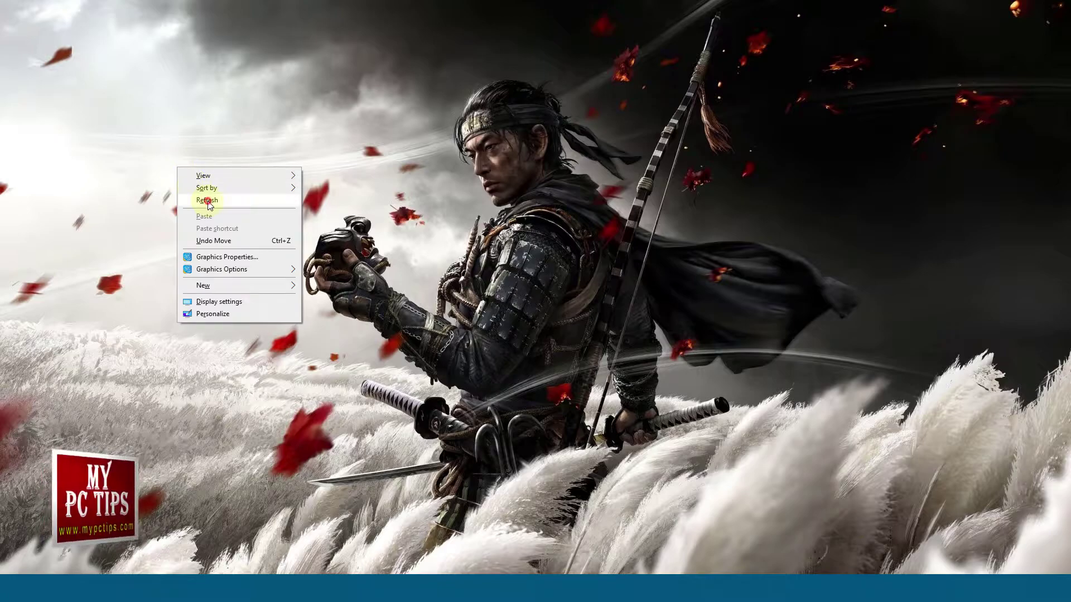
click(207, 201)
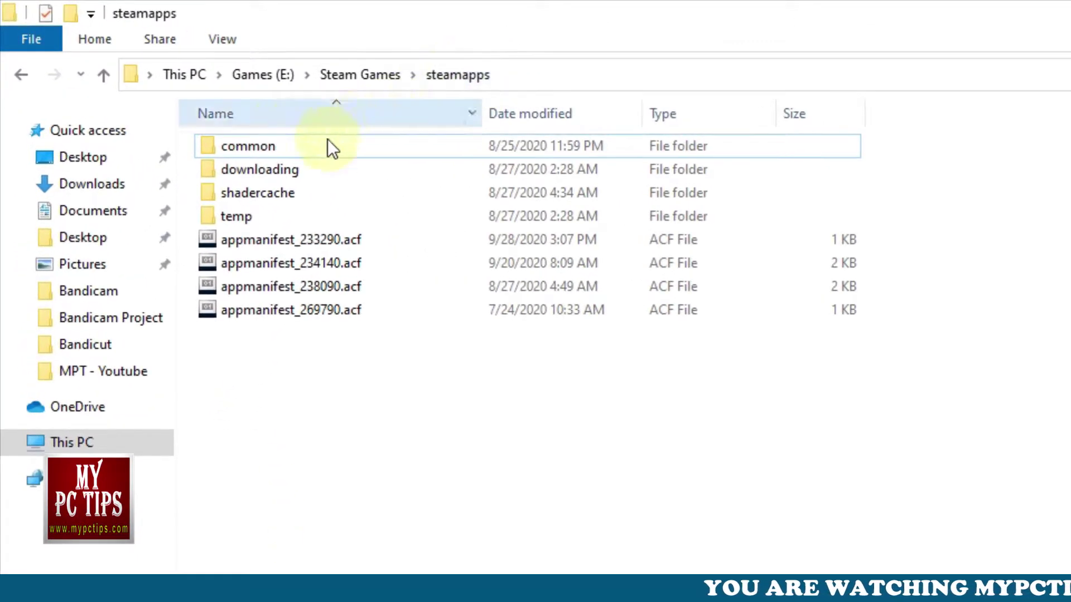
- Open BaseInput.ini from the steamapps\common\Murdered Soul Suspect\Engine\Config folder in Notepad
double_click(289, 145)
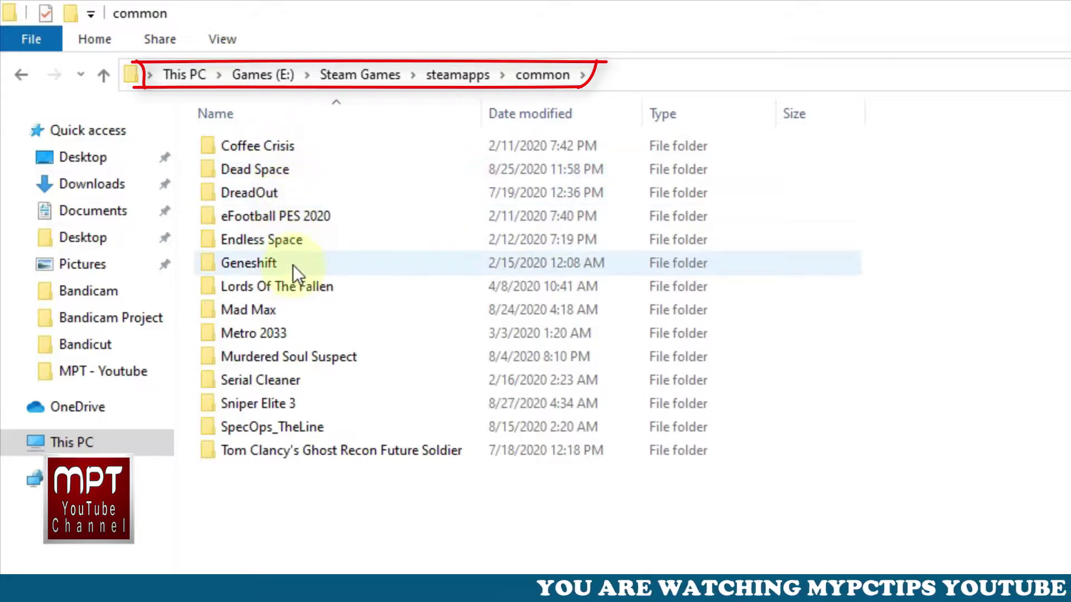
double_click(356, 363)
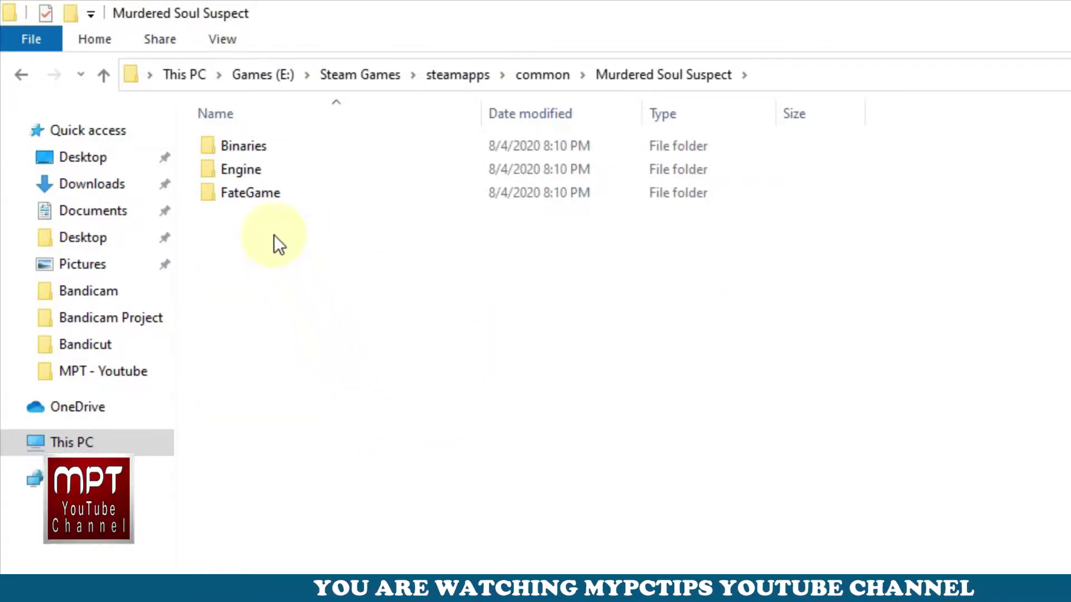
double_click(324, 170)
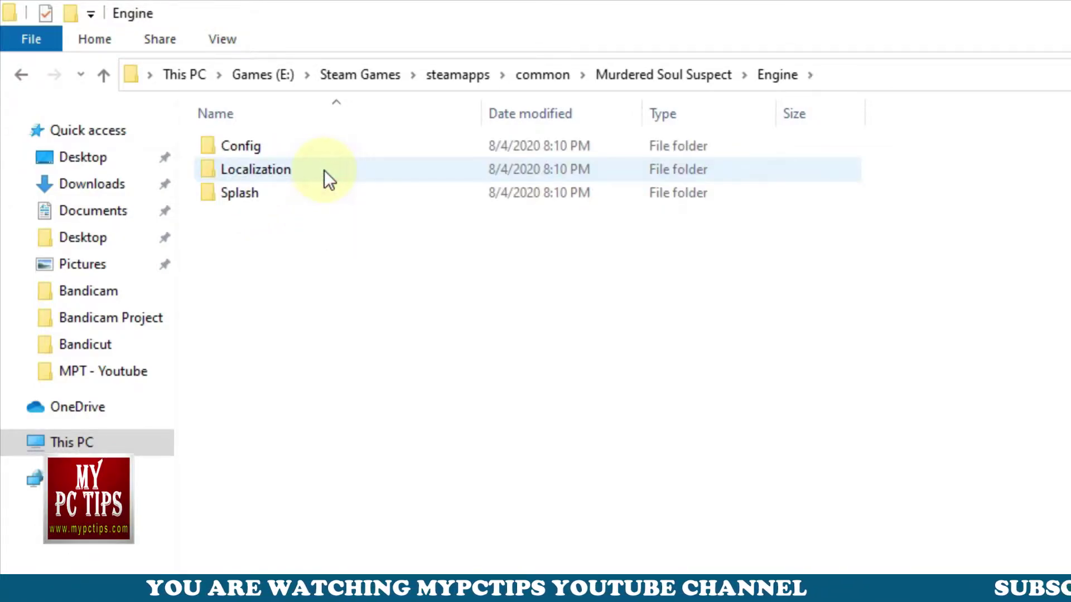
click(373, 147)
double_click(373, 146)
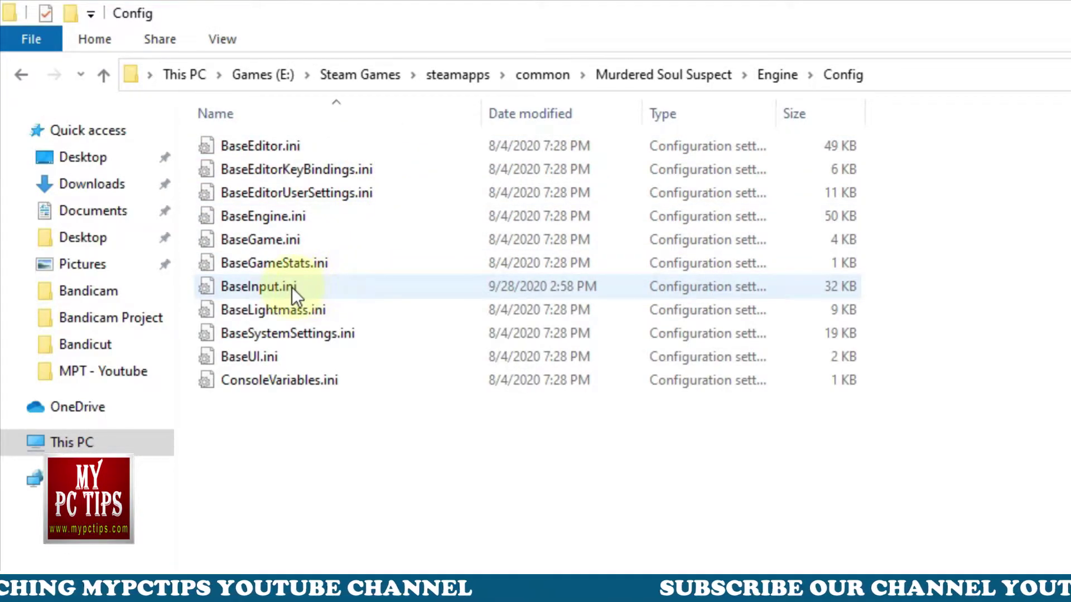
double_click(353, 283)
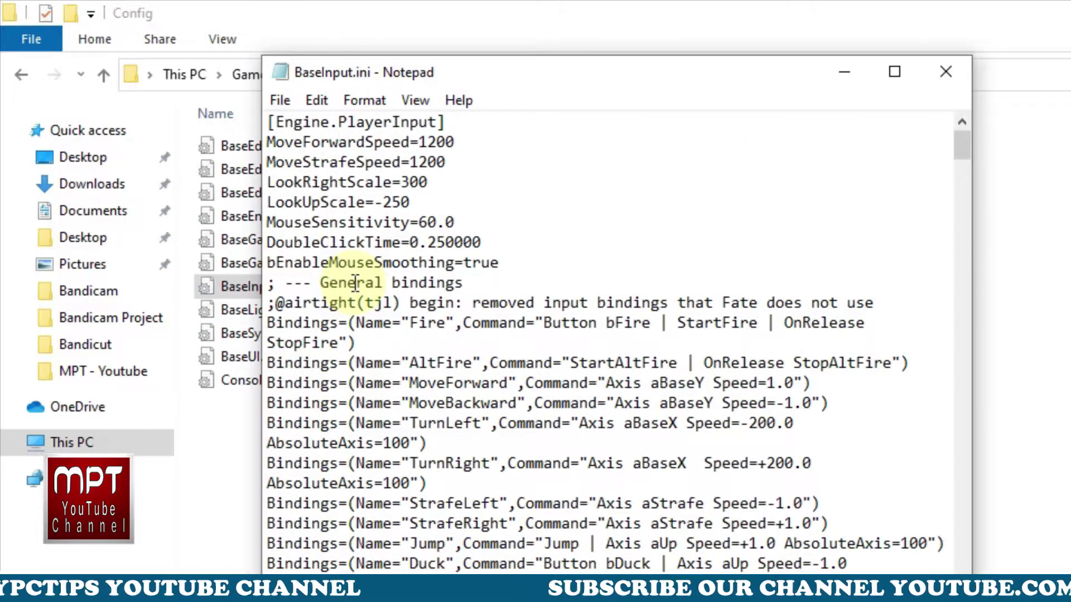
- Set MouseSensitivity to 20.0 in the [Engine.PlayerInput] section of BaseInput.ini and save the file
drag(267, 220, 338, 218)
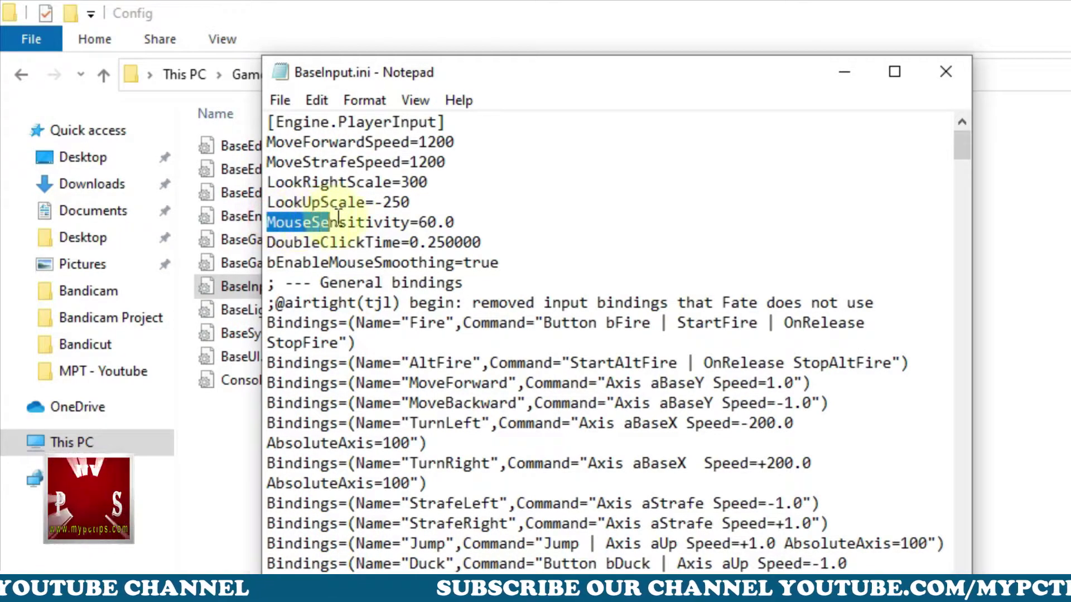
drag(430, 212, 458, 212)
click(431, 220)
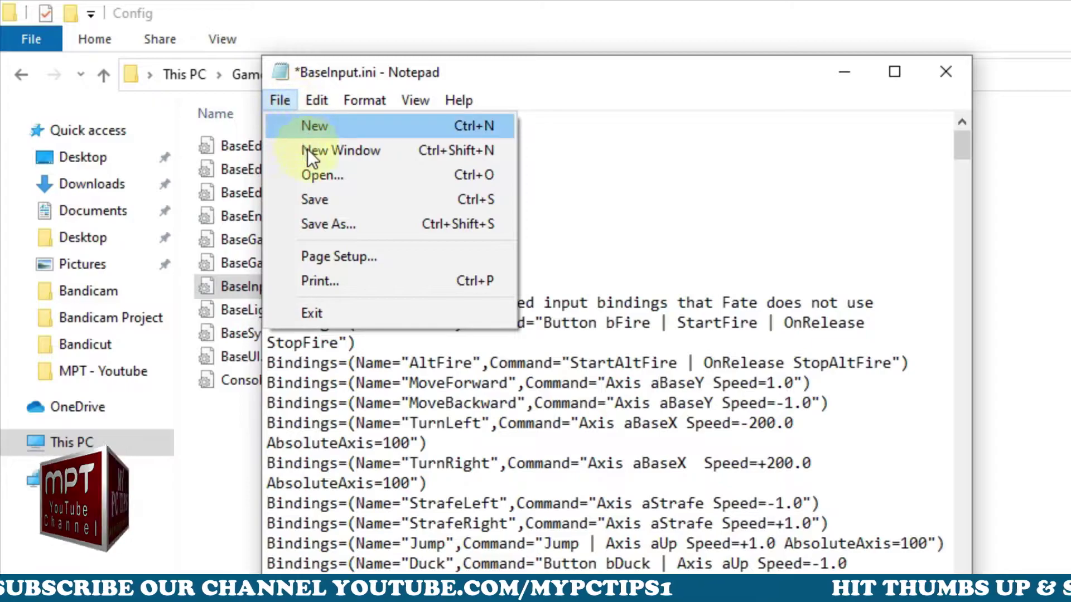
click(326, 196)
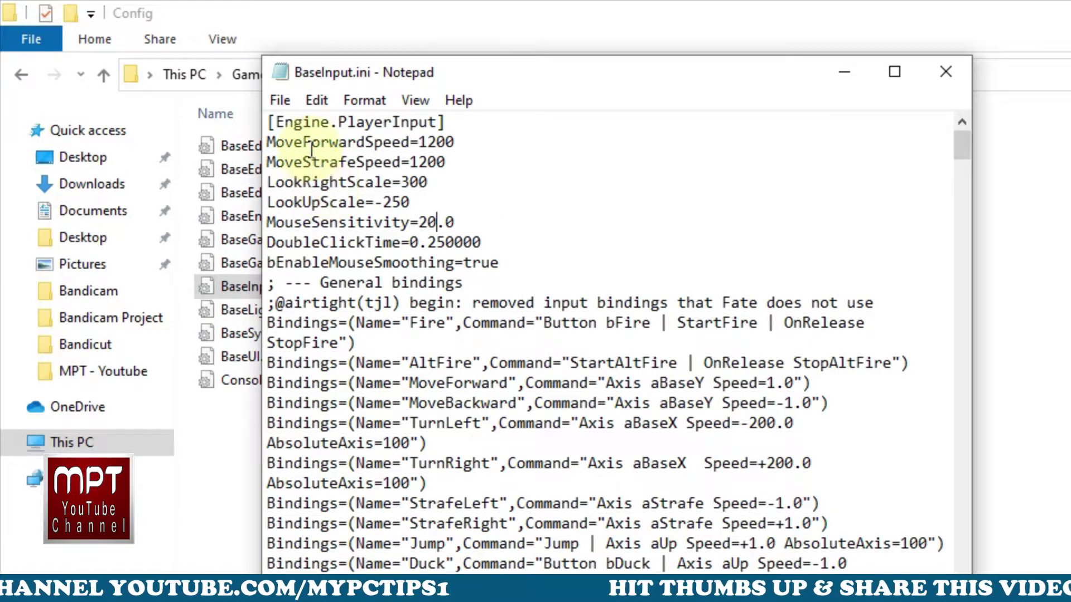
- Close BaseInput.ini, reopen it to check the saved MouseSensitivity value, and close it again
click(945, 71)
double_click(334, 289)
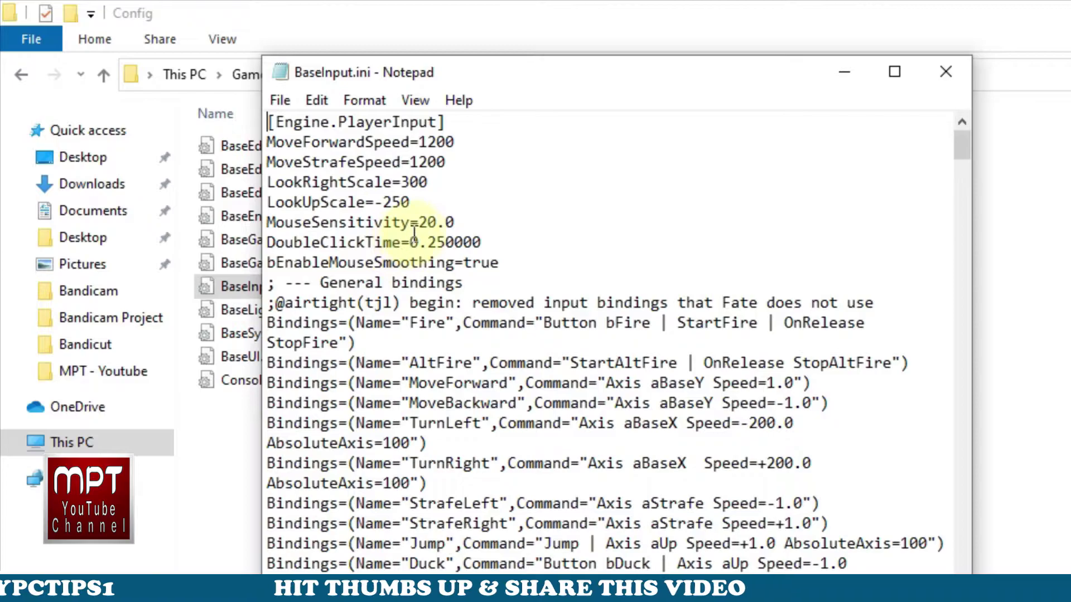
click(951, 78)
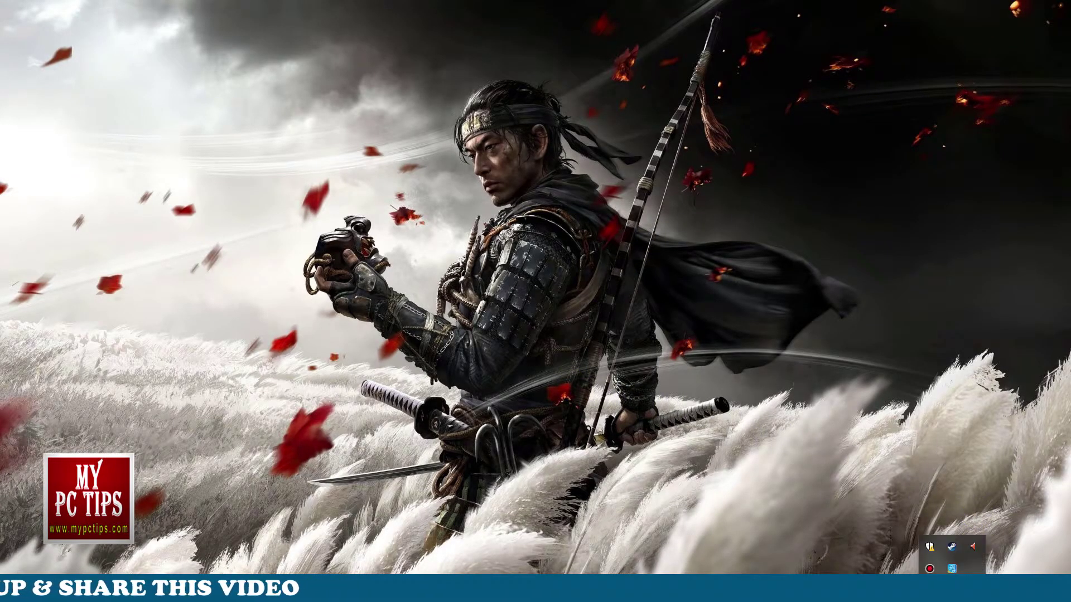
- Launch Murdered: Soul Suspect from Steam, get past the title screen and continue the saved game
right_click(954, 550)
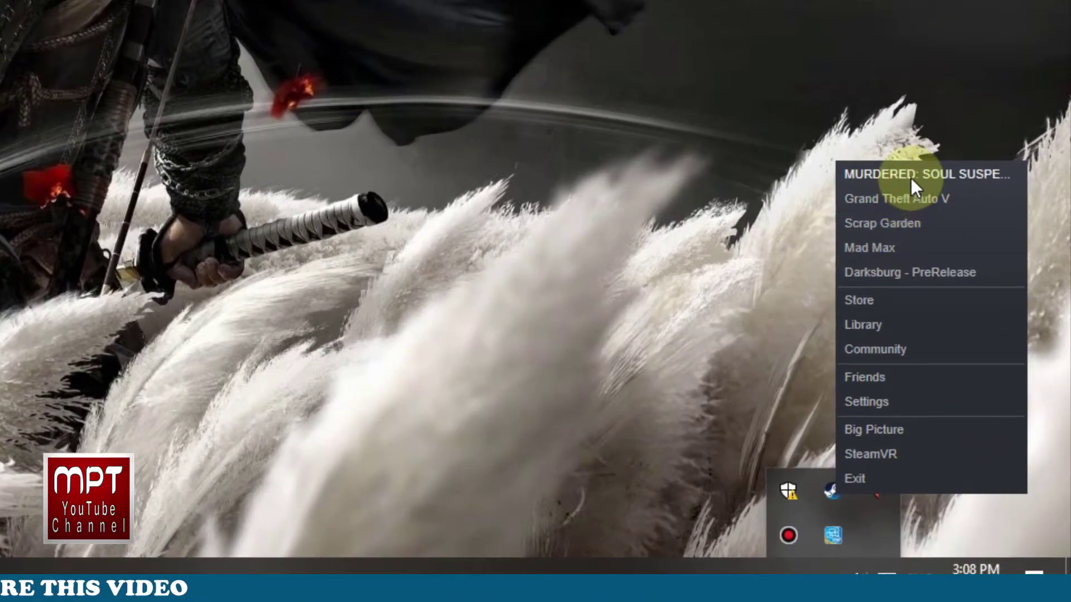
click(911, 178)
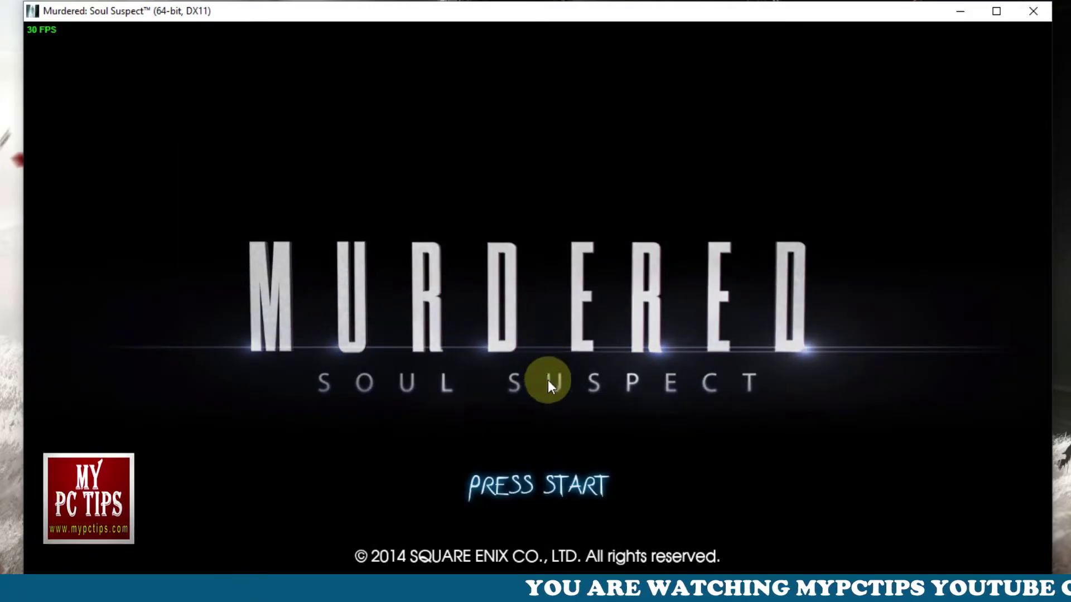
click(553, 490)
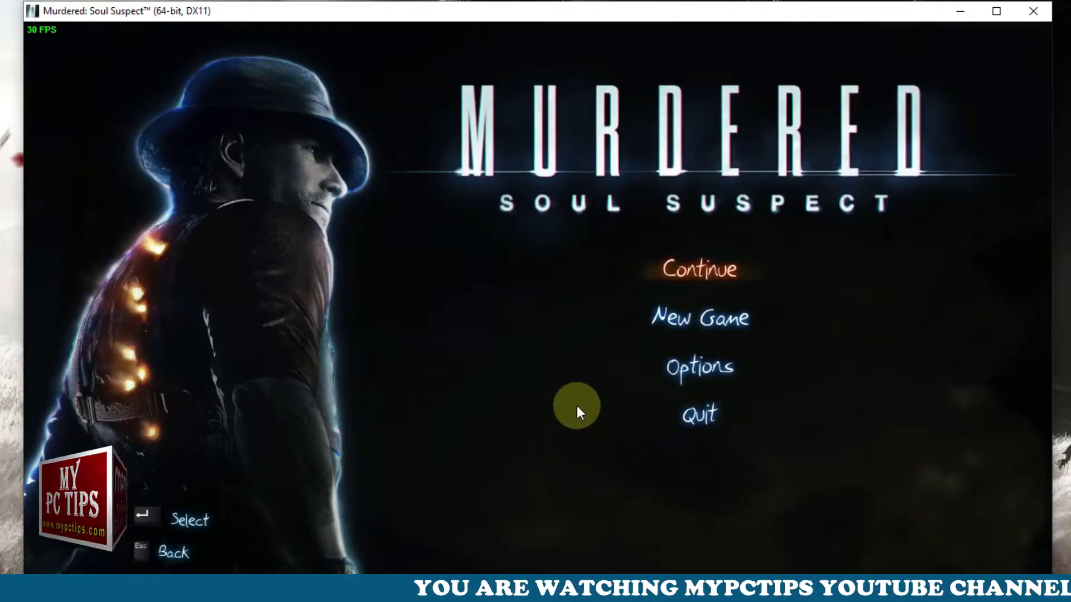
click(686, 271)
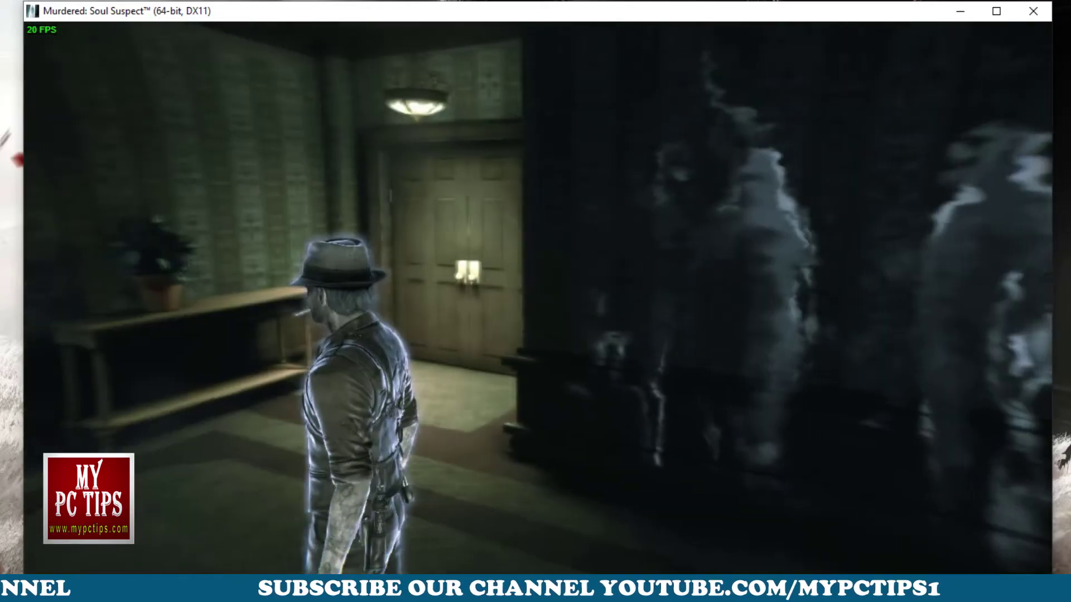
- Walk the character through the hallway, laundry room and pool table room while turning the camera to test the mouse sensitivity
key(w)
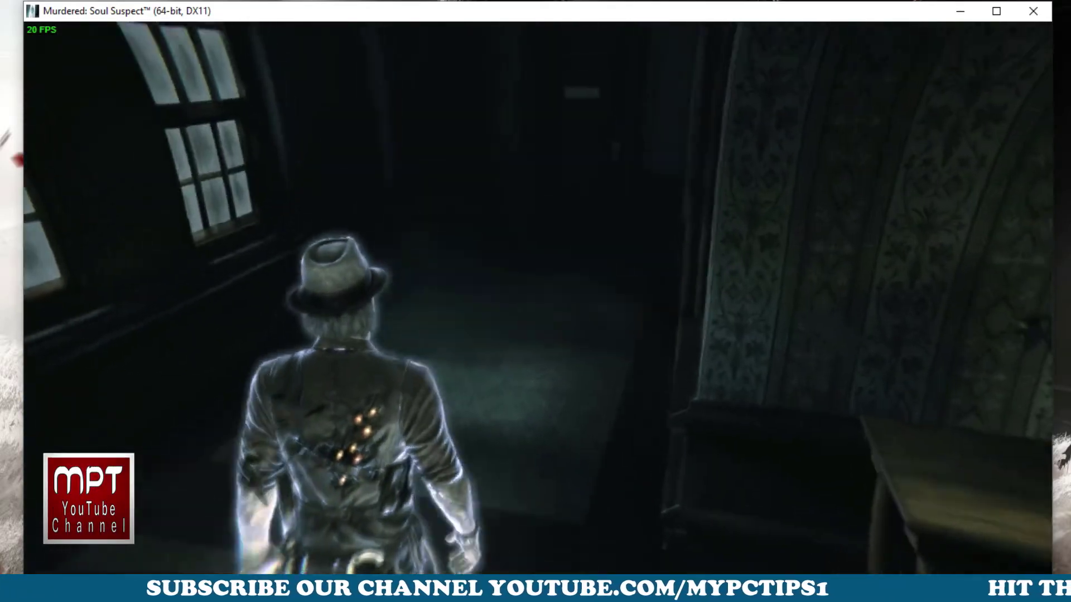
key(w)
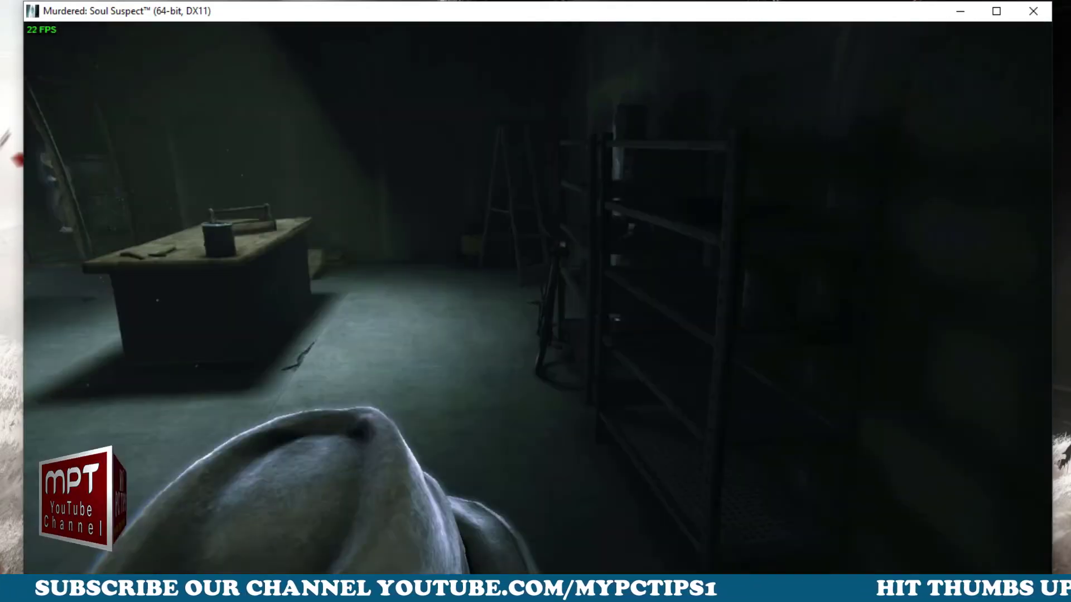
key(w)
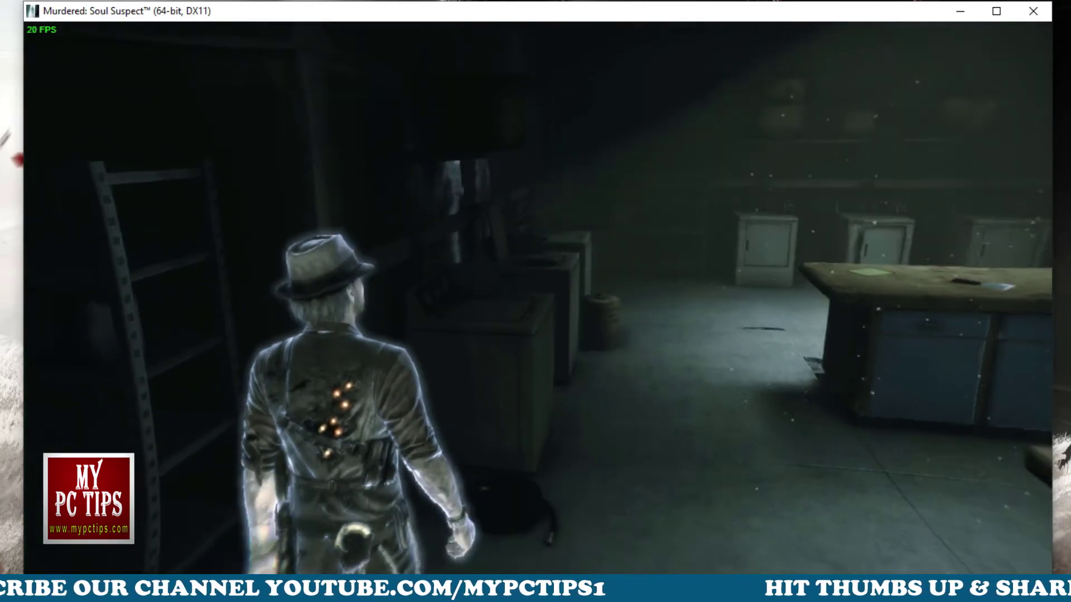
key(w)
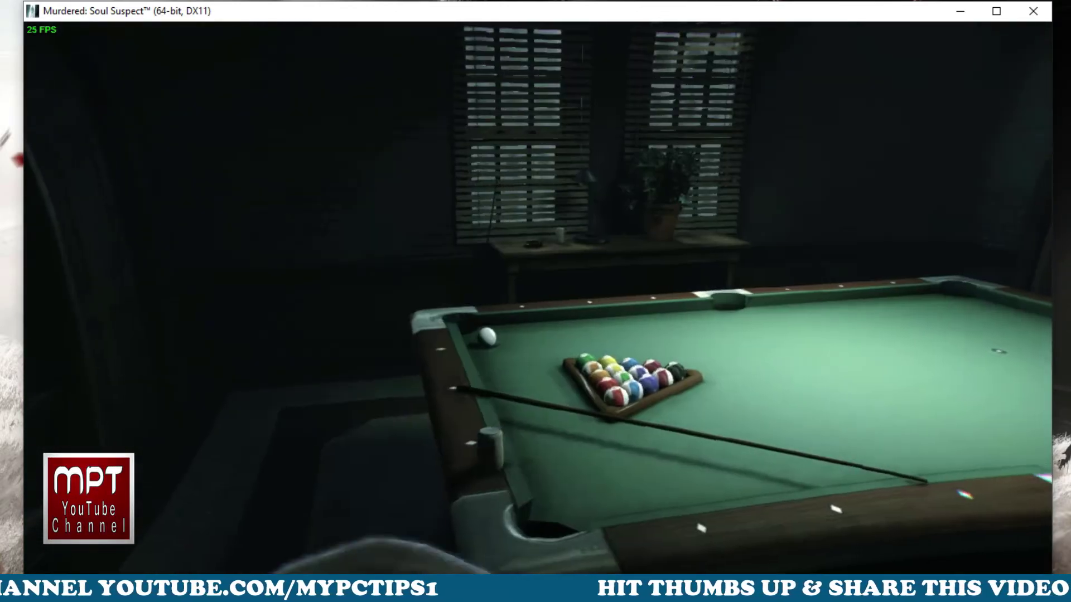
key(w)
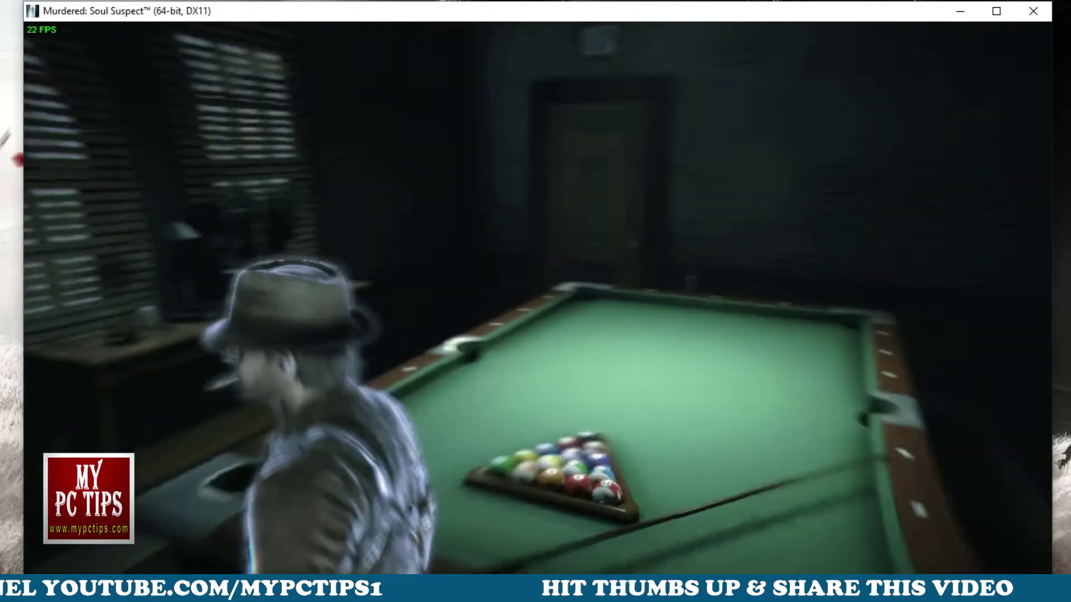
key(w)
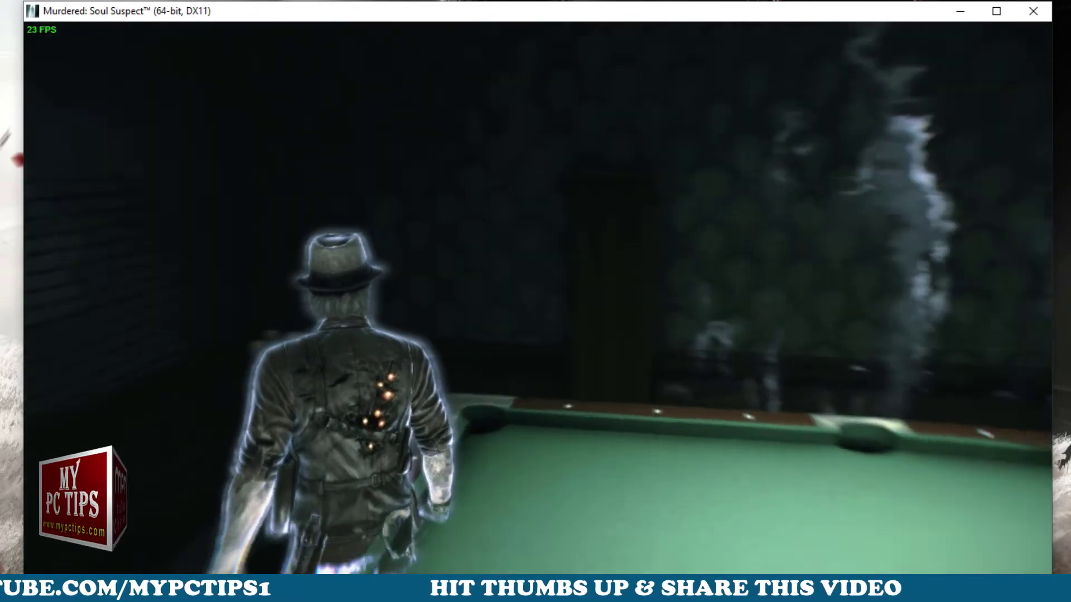
key(w)
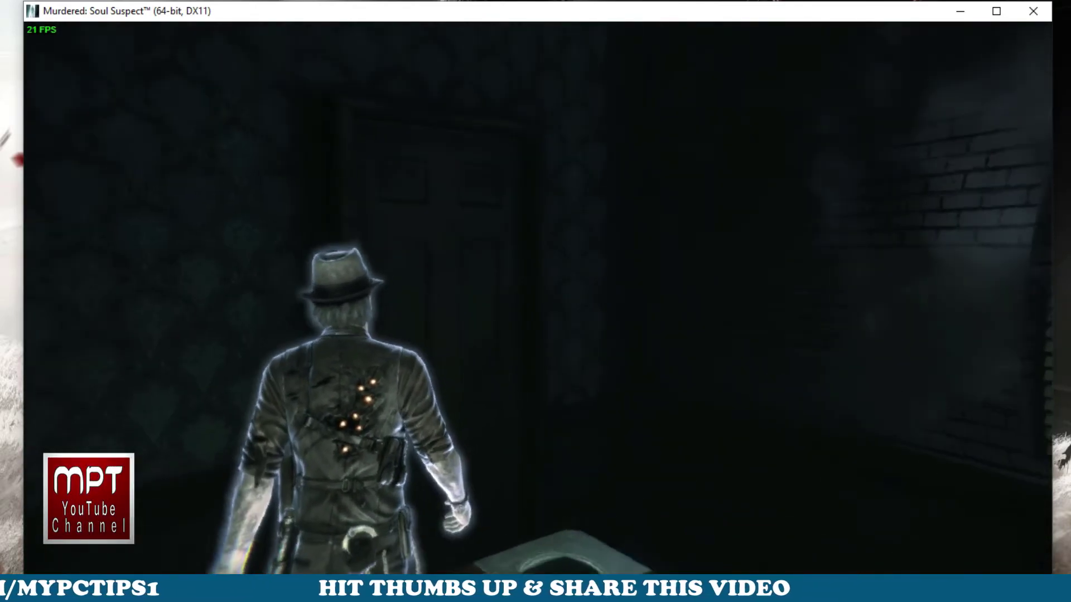
key(w)
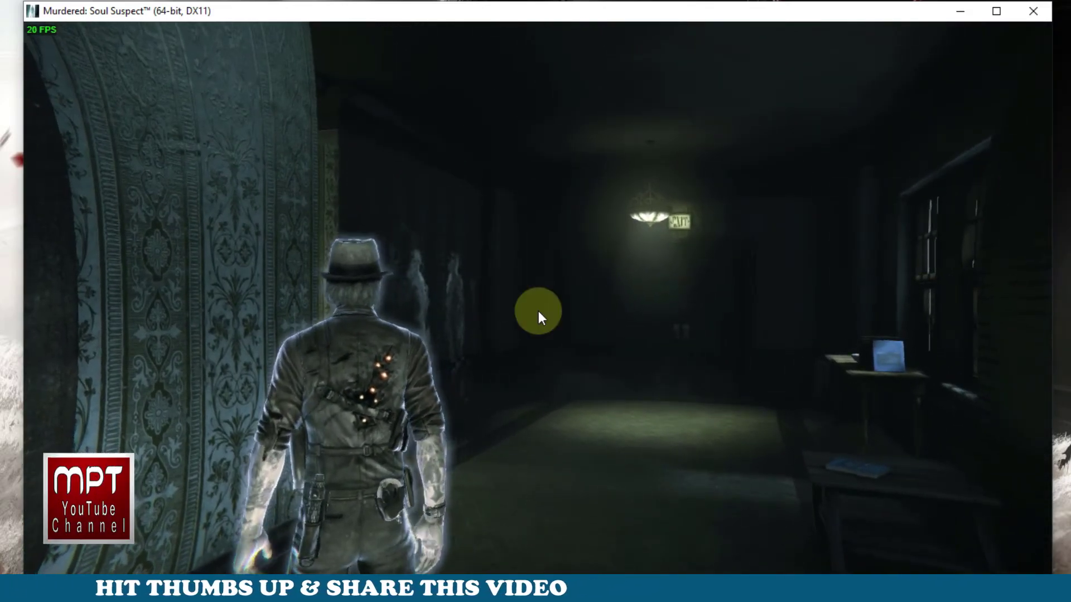
- Pause the game and minimize its window to return to the desktop
key(Escape)
click(997, 12)
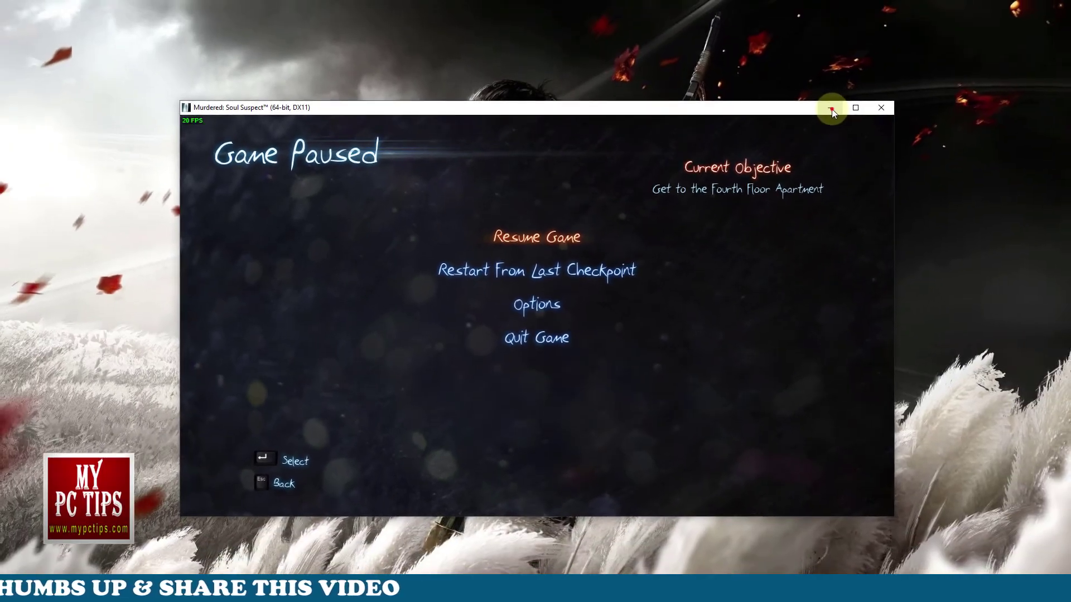
click(832, 109)
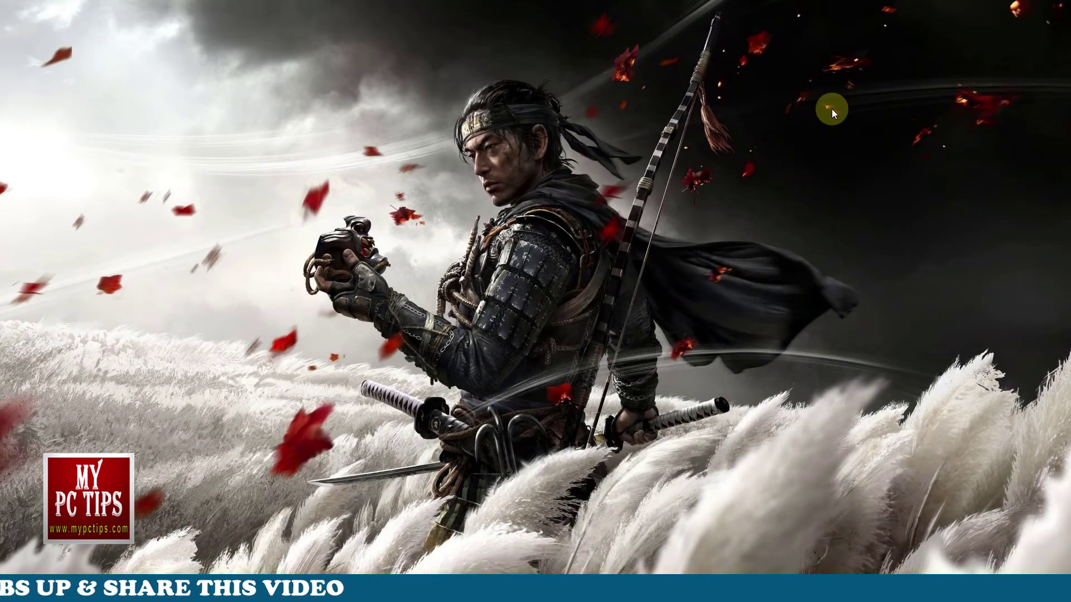